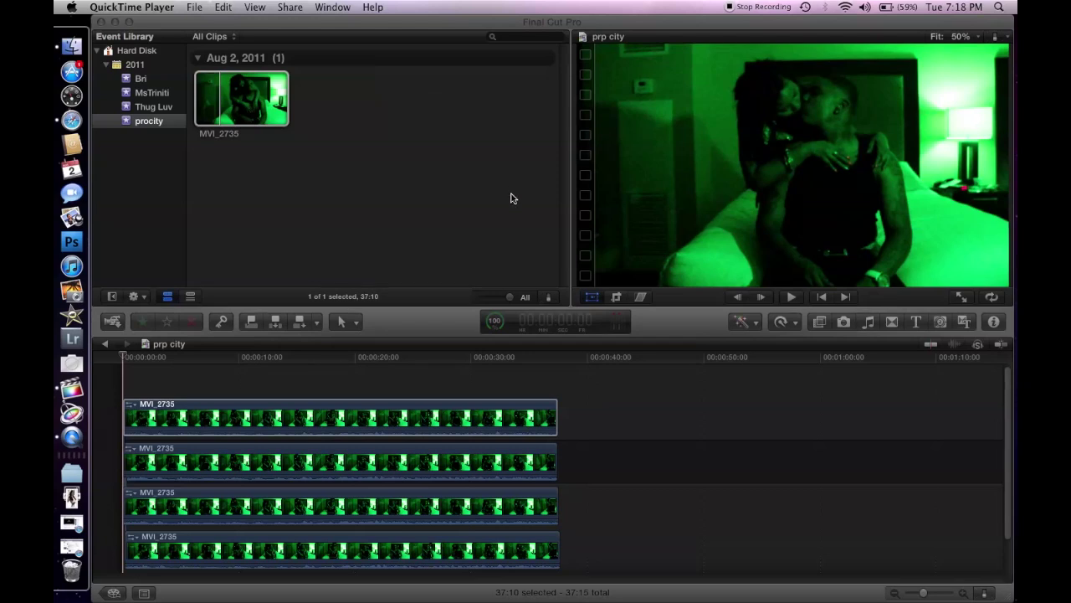
Select the top MVI_2735 clip and show its Transform and Crop settings in the Inspector
left_click(216, 407)
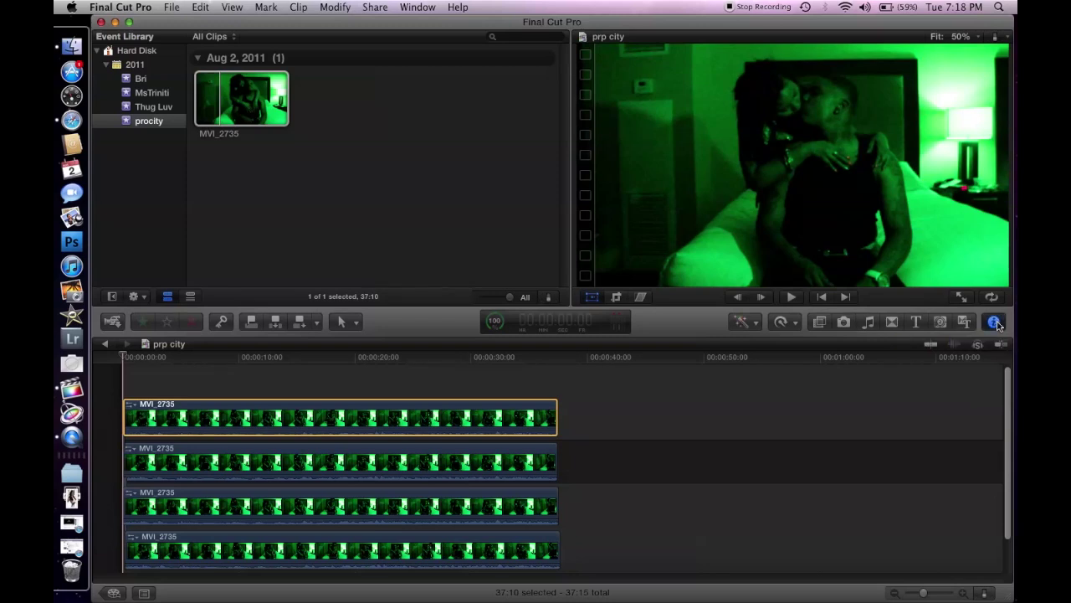
left_click(996, 322)
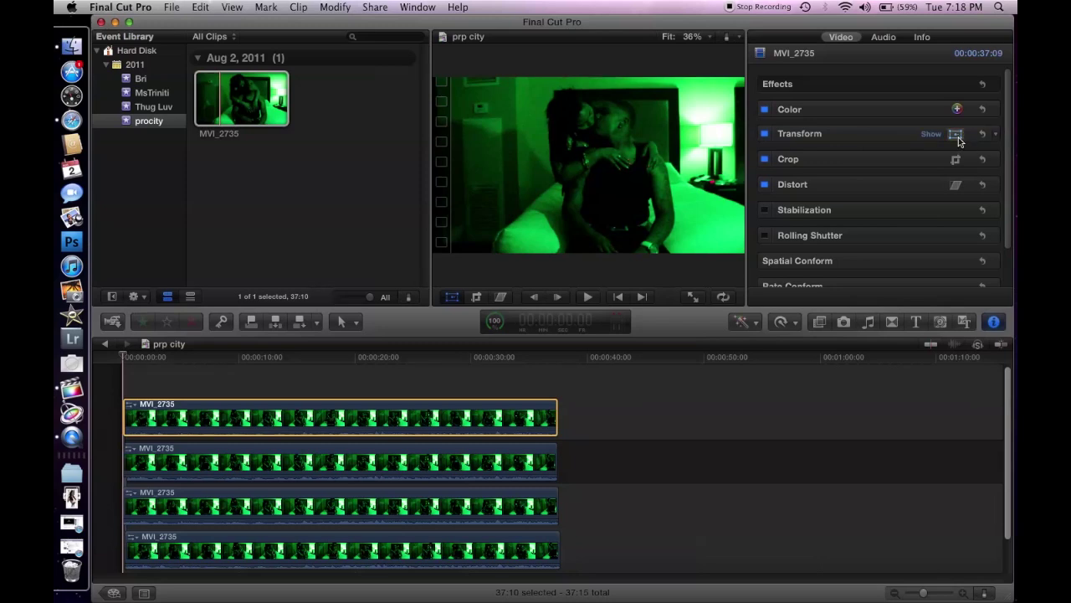
Enable on-screen Transform near the 20-second mark and scale the top clip to a lower-right inset
left_click(956, 134)
left_click(958, 137)
left_click(376, 408)
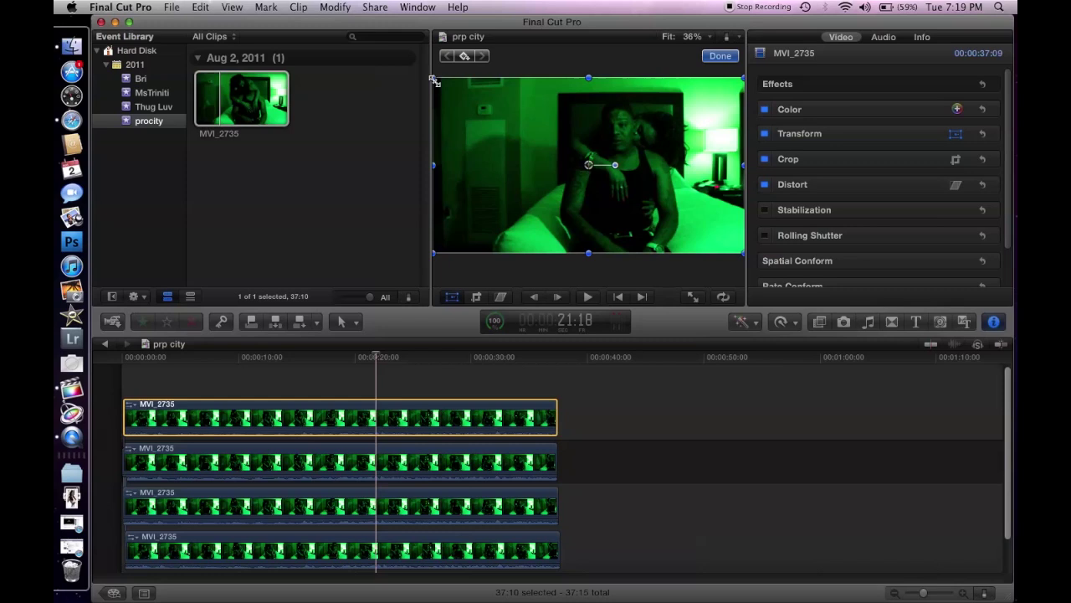
left_click_drag(435, 79, 591, 167)
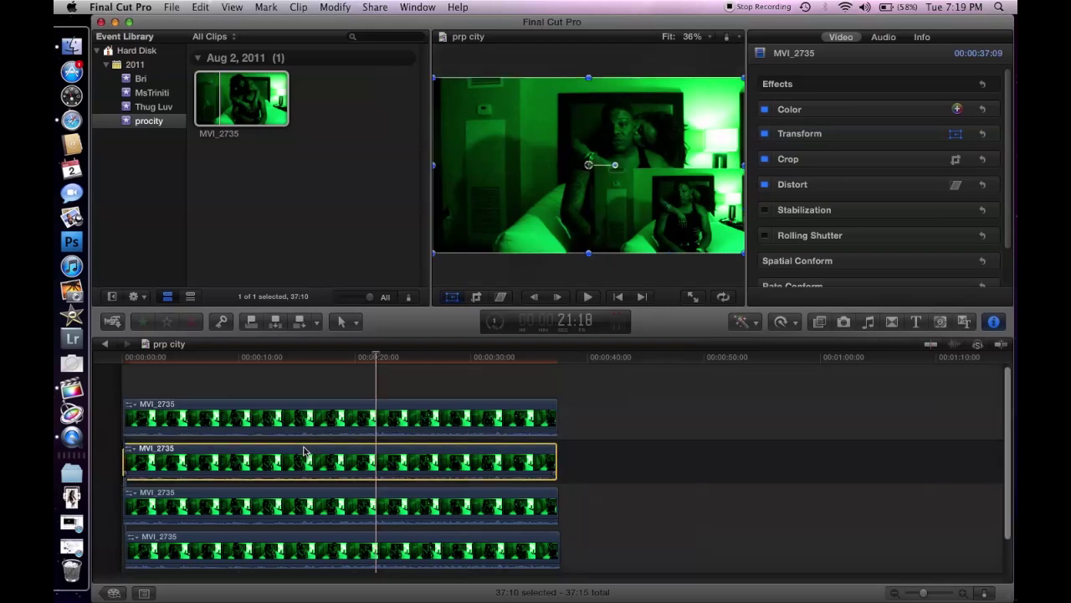
Scale the second and third MVI_2735 copies down to quarter-size pictures in the viewer
left_click(305, 453)
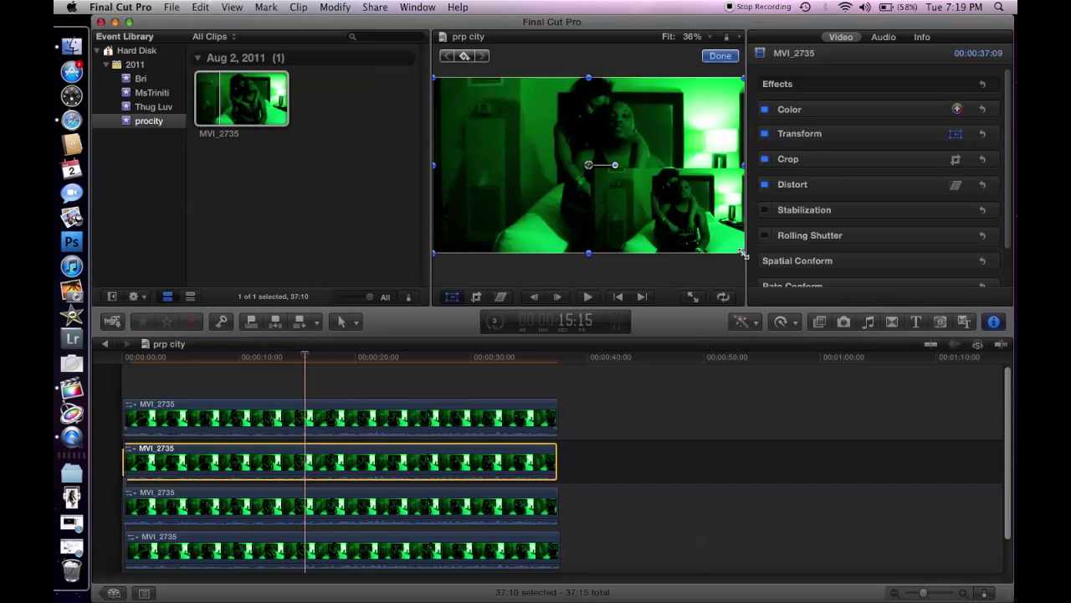
left_click_drag(744, 254, 585, 164)
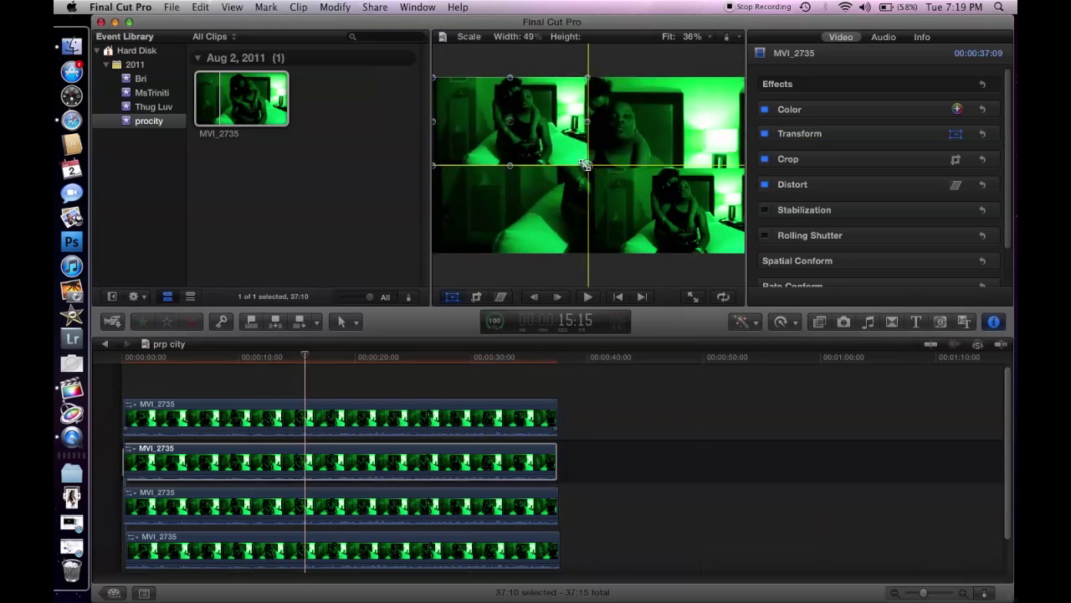
left_click(249, 501)
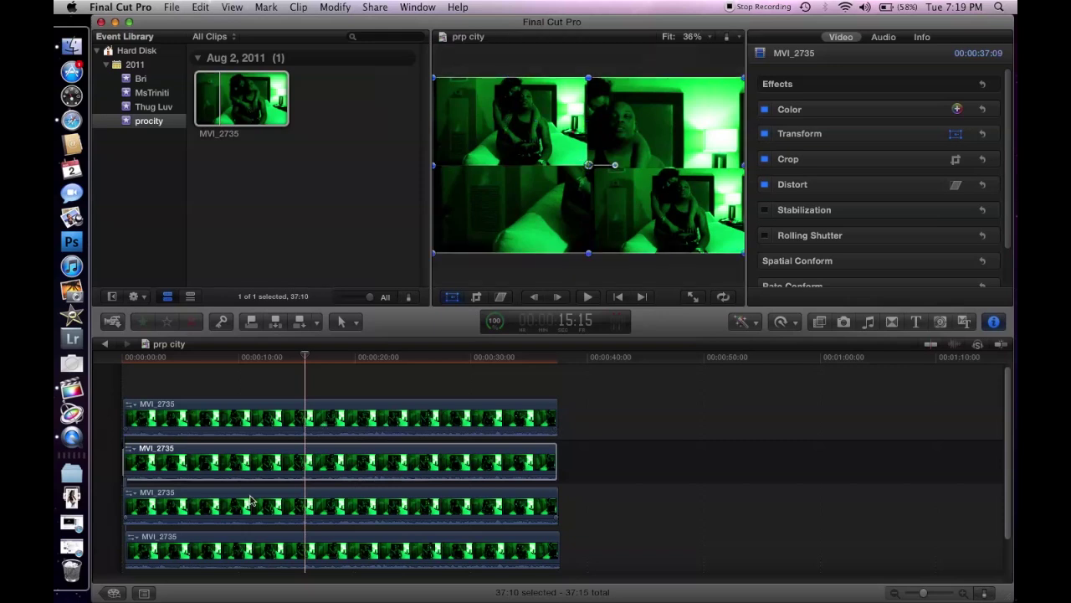
key("shift+t")
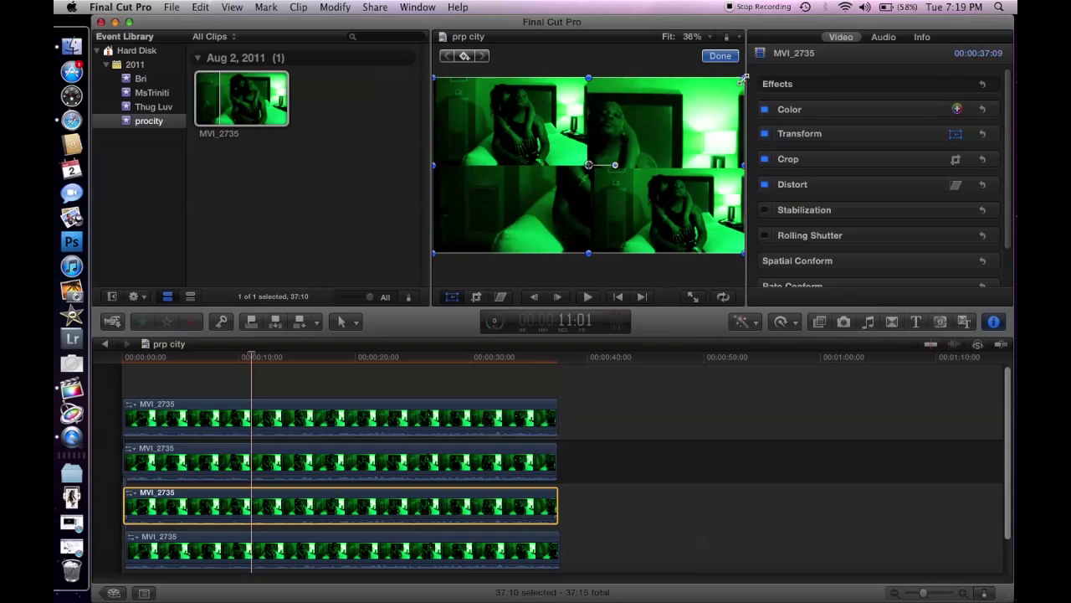
left_click_drag(741, 79, 589, 167)
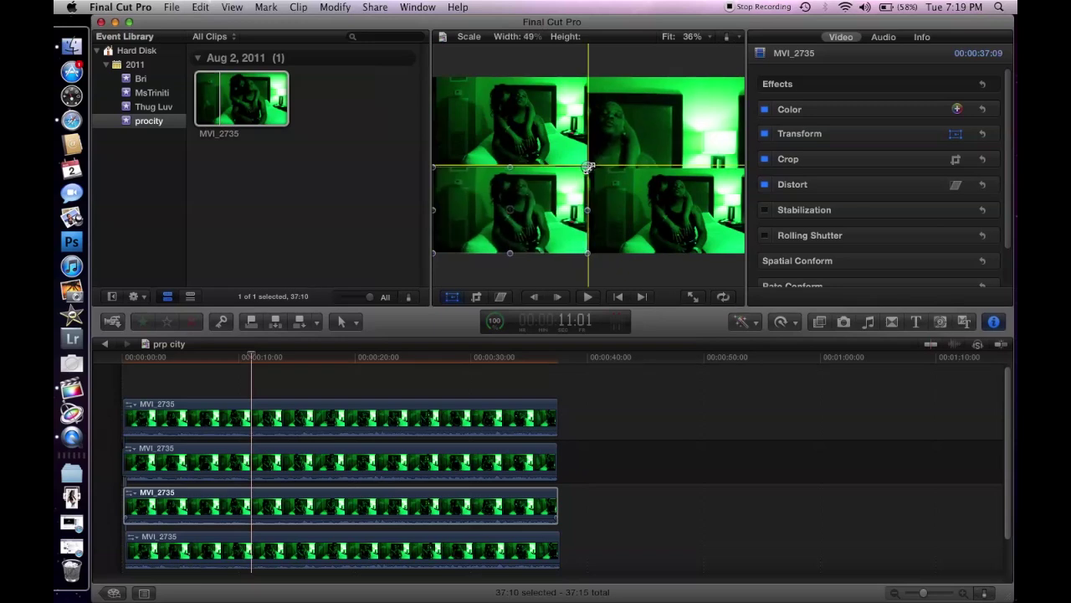
Scale the bottom MVI_2735 copy to a quarter to fill the upper-right square
left_click(230, 542)
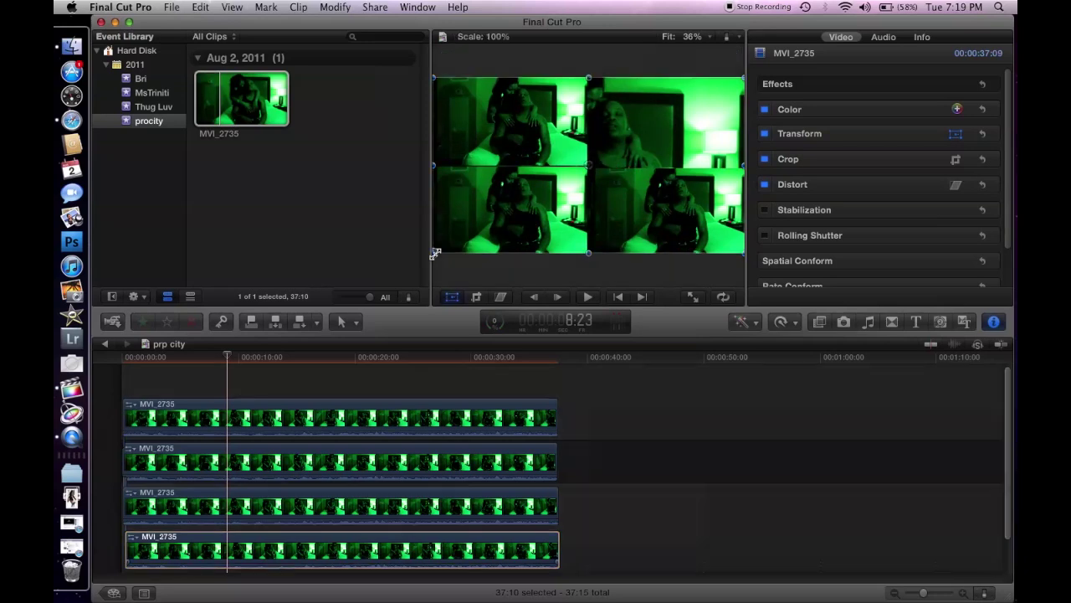
left_click_drag(435, 253, 593, 163)
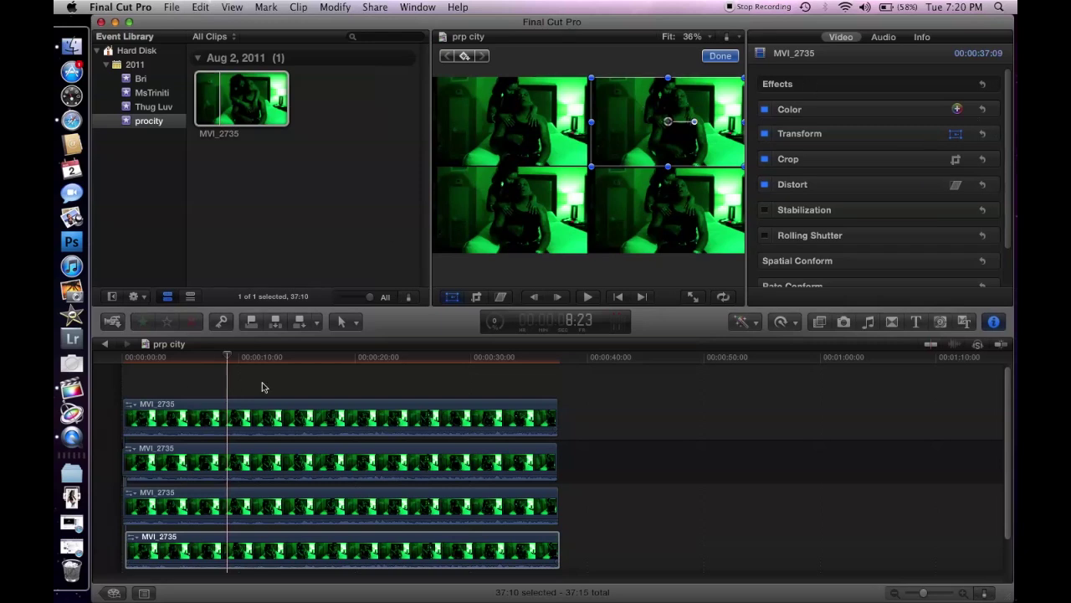
left_click(190, 411)
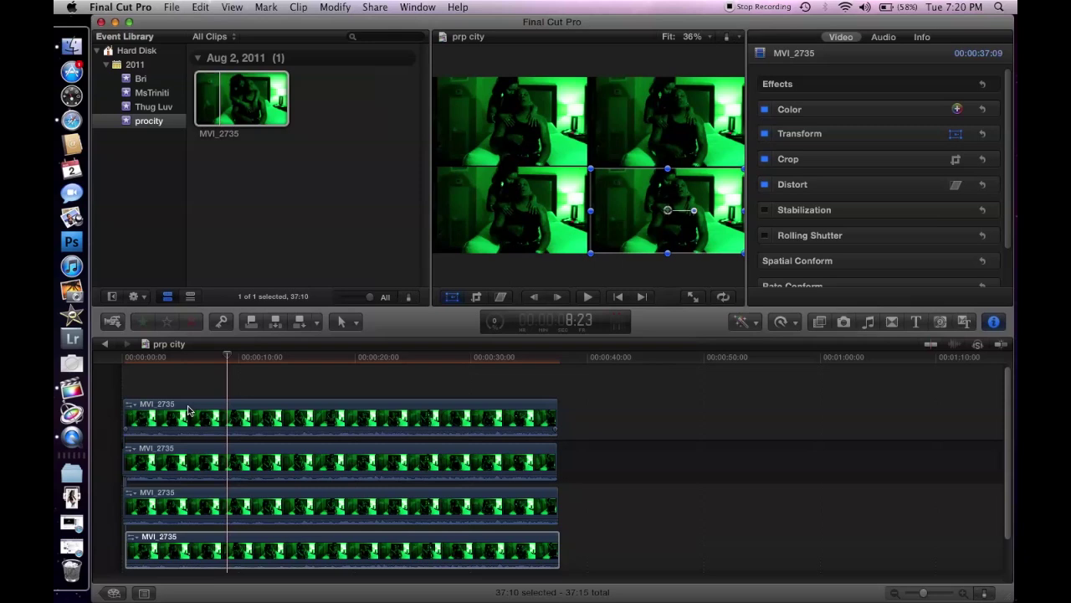
left_click(189, 410)
left_click(956, 133)
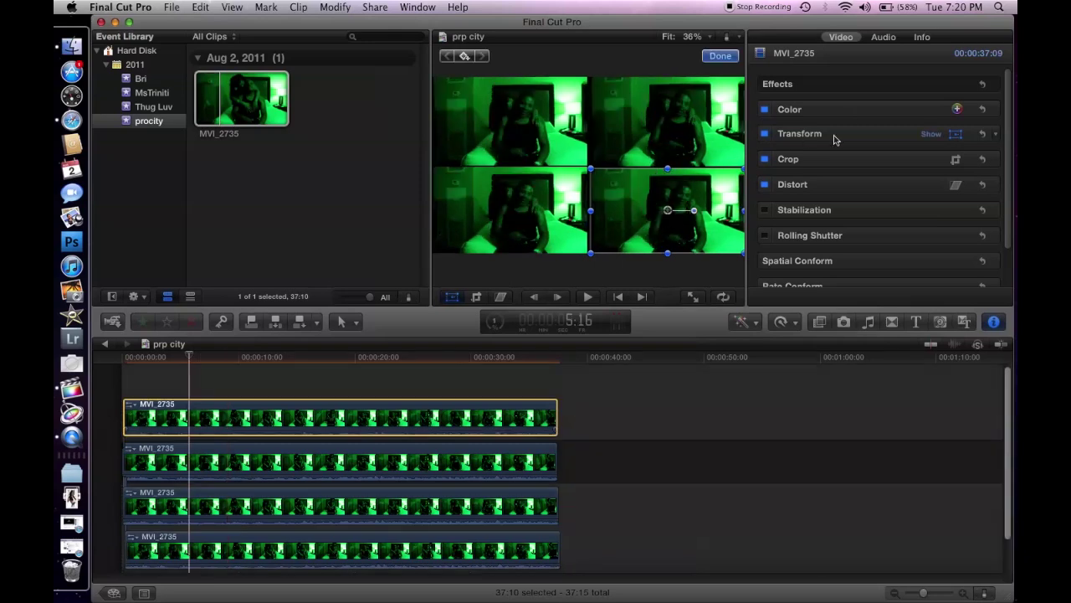